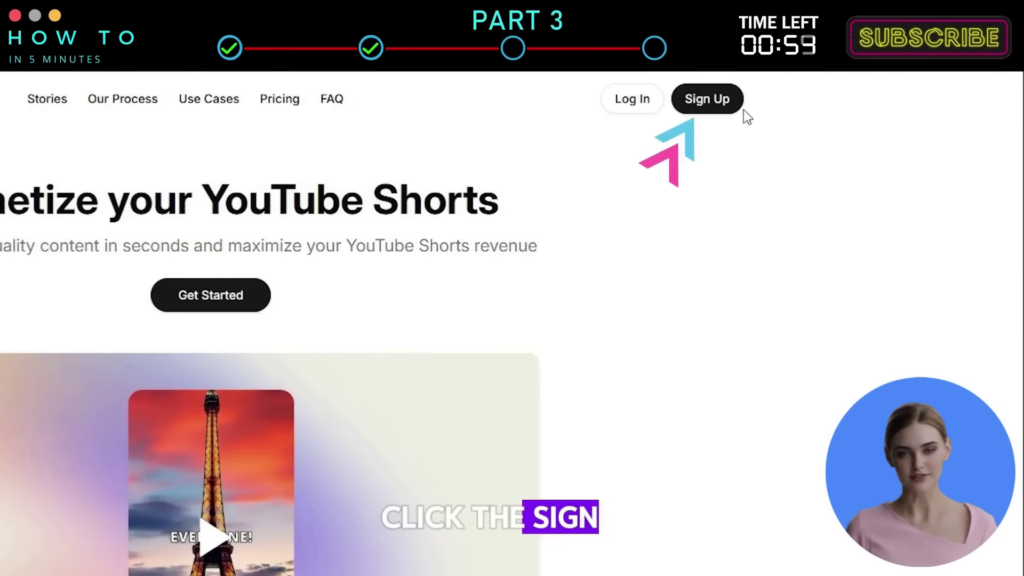
Sign up for WOXO and pick the High Quality model (50 credits per video) instead of Everyday.
{"action": "left_click", "coordinate": [704, 107]}
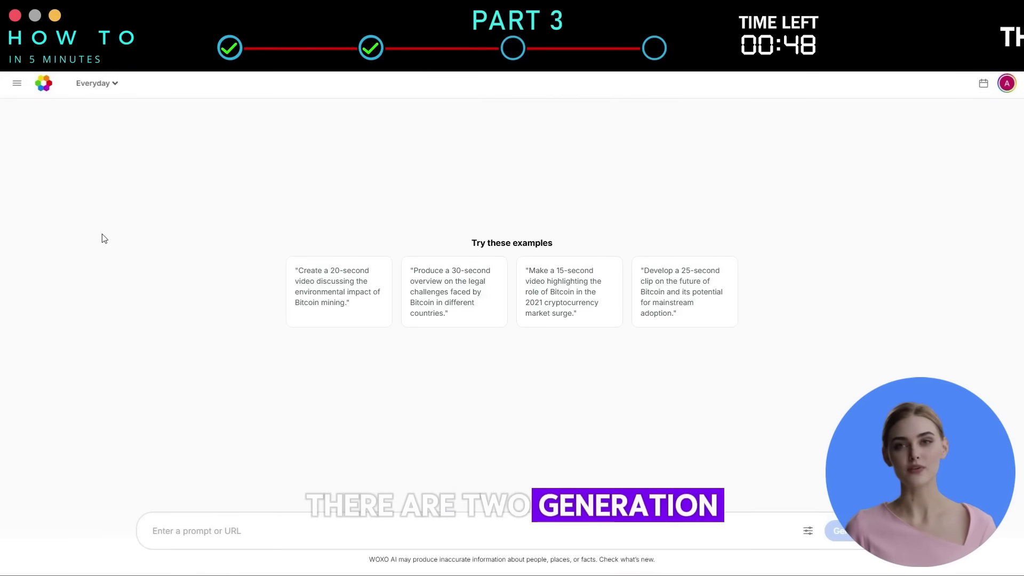
{"action": "left_click", "coordinate": [113, 85]}
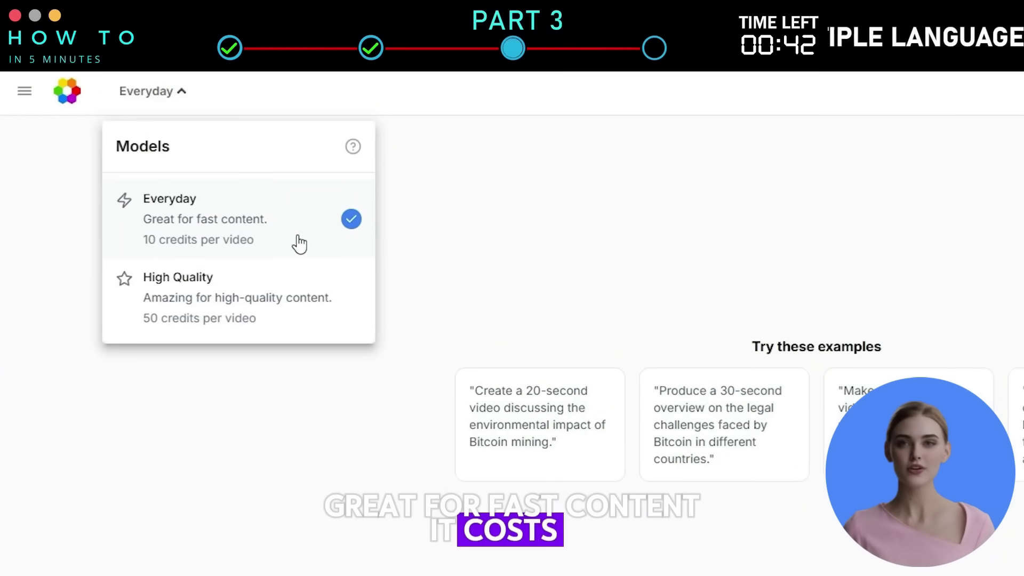
{"action": "left_click", "coordinate": [356, 308]}
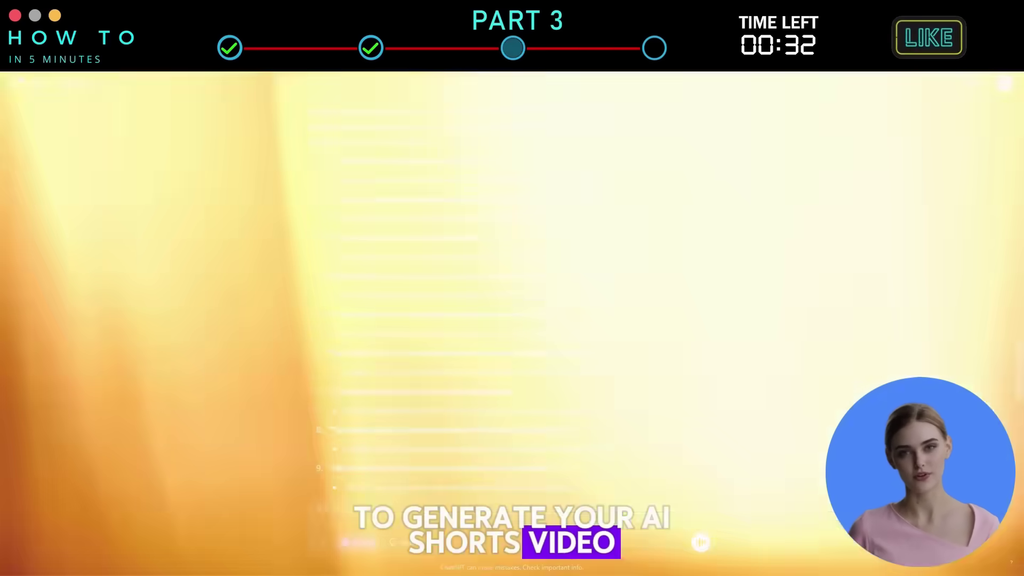
Copy '5 Quick Morning Stretches to Kickstart Your Day' from ChatGPT into the WOXO prompt box.
{"action": "left_click_drag", "start_coordinate": [332, 161], "coordinate": [518, 160]}
{"action": "right_click", "coordinate": [491, 161]}
{"action": "left_click", "coordinate": [502, 169]}
{"action": "right_click", "coordinate": [260, 530]}
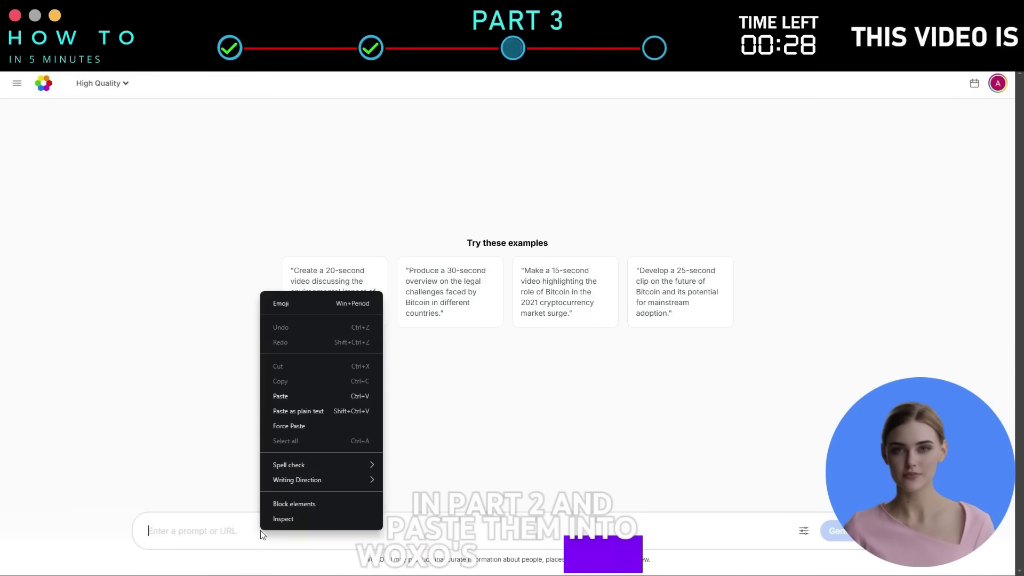
{"action": "left_click", "coordinate": [293, 398]}
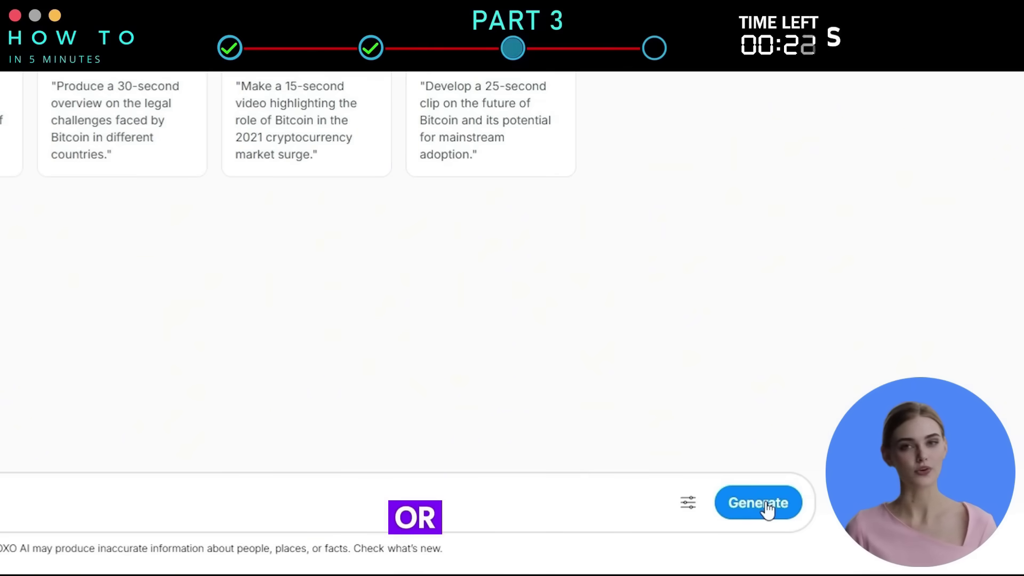
Set the video language to English and review the Voiceover, Text and Music options.
{"action": "left_click", "coordinate": [689, 504]}
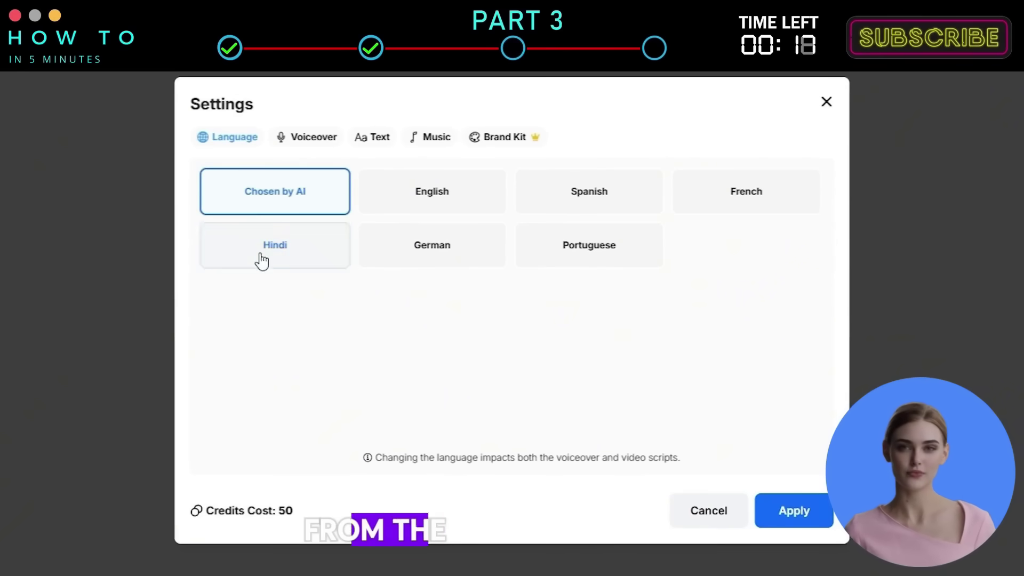
{"action": "left_click", "coordinate": [450, 206]}
{"action": "left_click", "coordinate": [651, 193]}
{"action": "left_click", "coordinate": [411, 209]}
{"action": "left_click", "coordinate": [315, 141]}
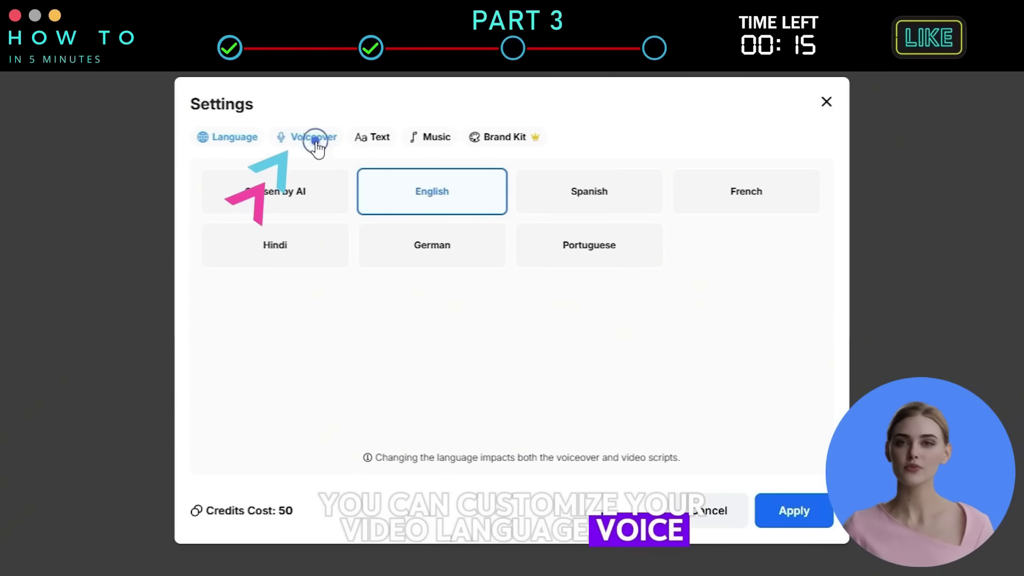
{"action": "left_click", "coordinate": [381, 143]}
{"action": "left_click", "coordinate": [427, 139]}
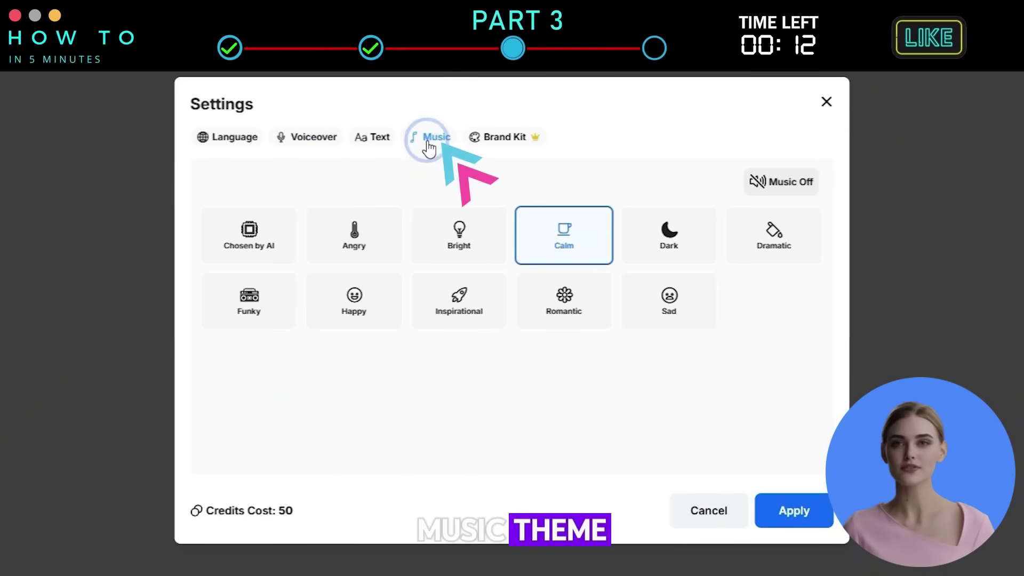
Add the brand logo as a left-positioned watermark, save it, and apply the settings.
{"action": "left_click", "coordinate": [495, 141]}
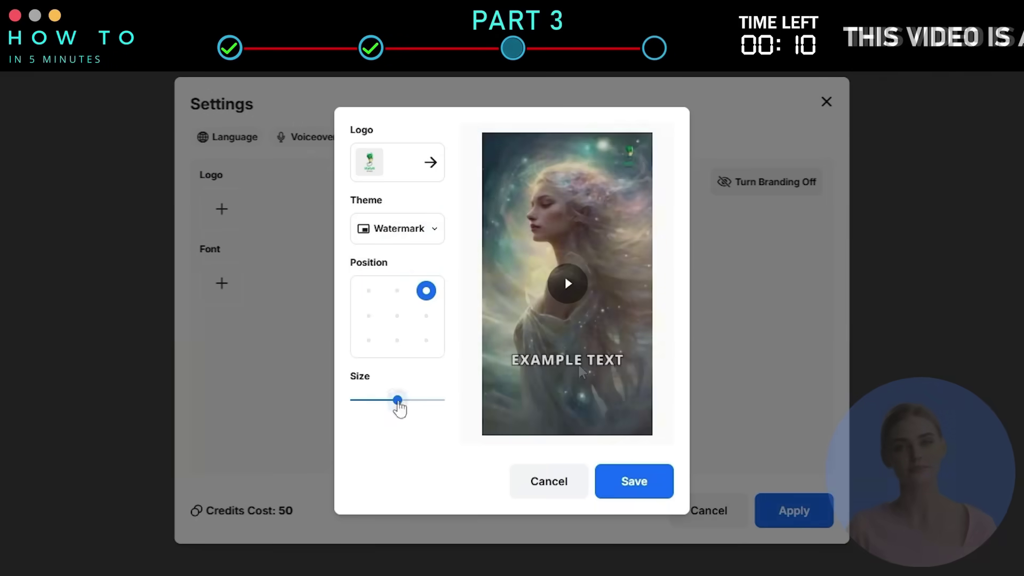
{"action": "left_click", "coordinate": [368, 315]}
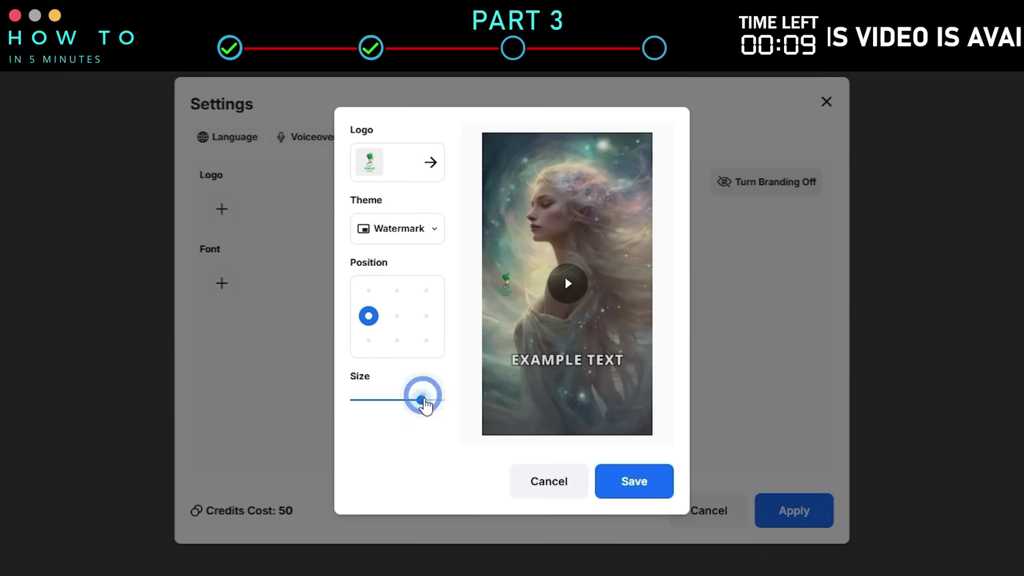
{"action": "left_click", "coordinate": [631, 480]}
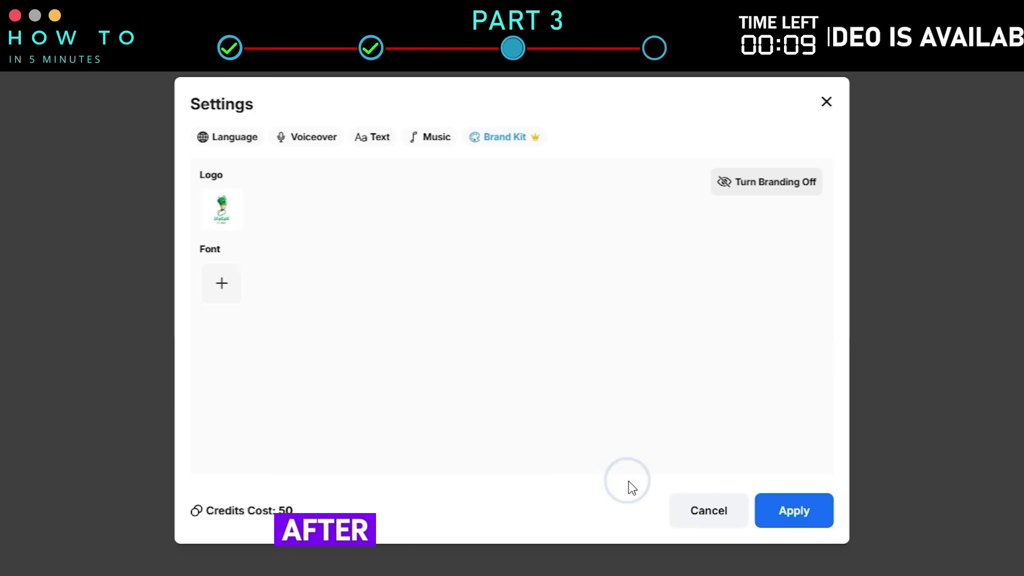
{"action": "left_click", "coordinate": [790, 513]}
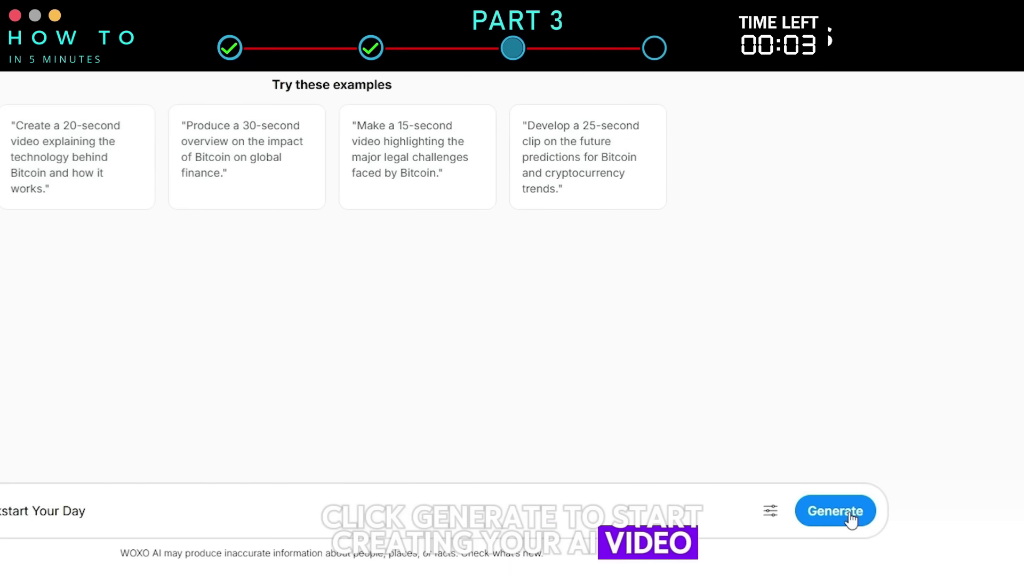
Generate the High Quality morning-stretches video and wait for it to render.
{"action": "left_click", "coordinate": [850, 513]}
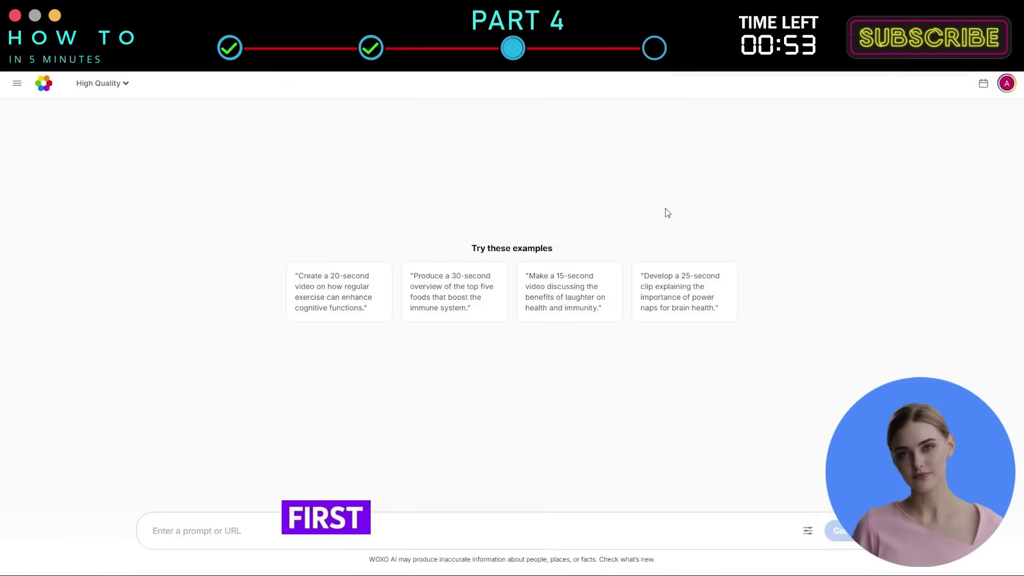
Connect the YouTube channel's Google account to the WOXO posting schedule.
{"action": "left_click", "coordinate": [983, 86]}
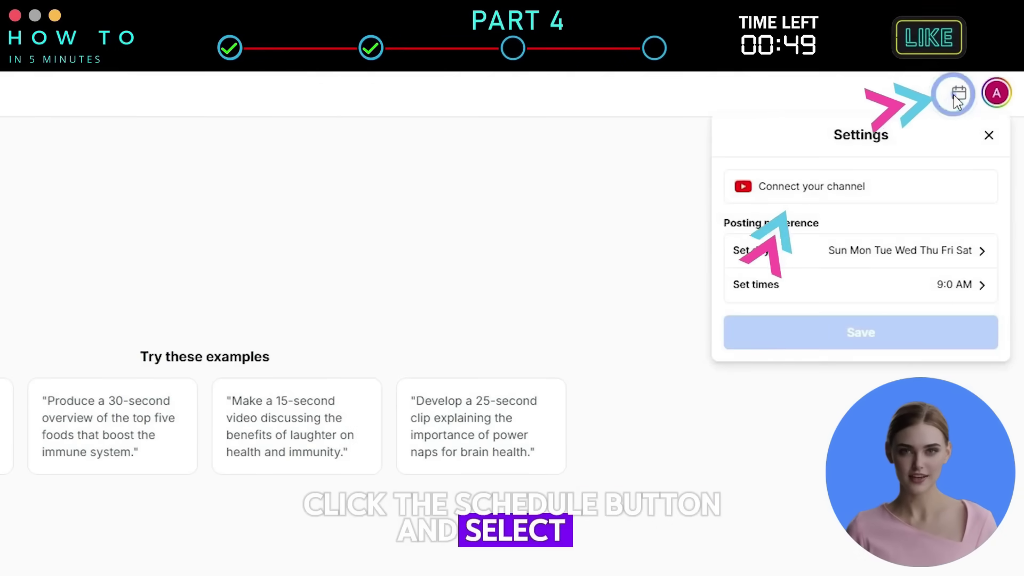
{"action": "left_click", "coordinate": [806, 196]}
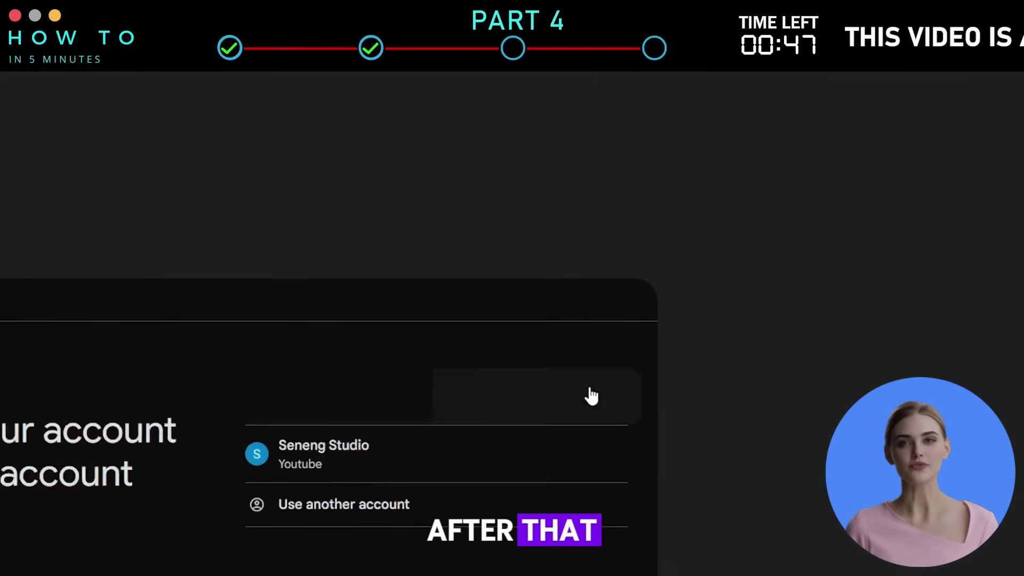
{"action": "left_click", "coordinate": [460, 466]}
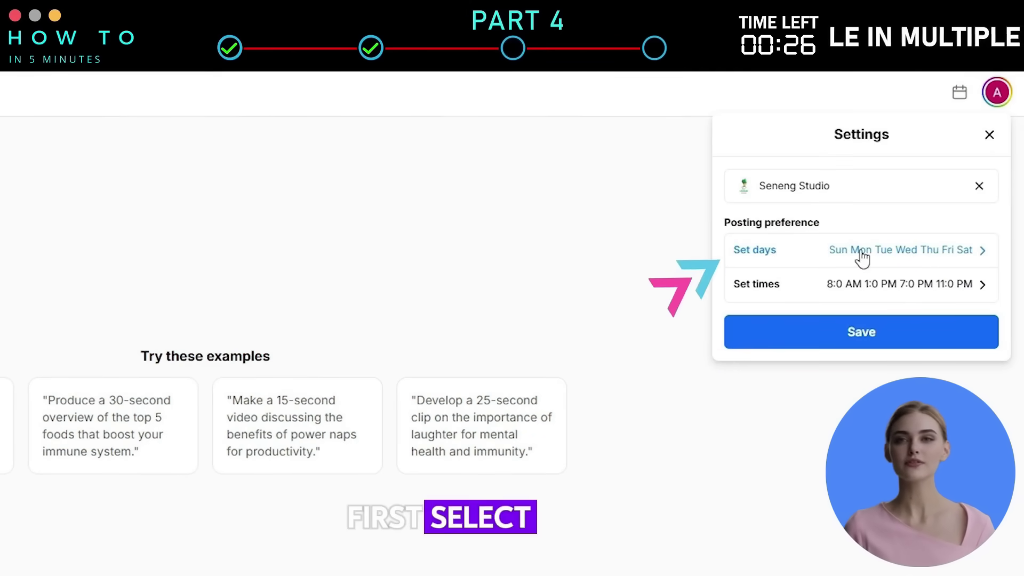
Keep all days Sunday–Saturday, set times 7:00 AM, 1:00 PM, 8:00 PM, 11:00 PM, and save.
{"action": "left_click", "coordinate": [862, 259]}
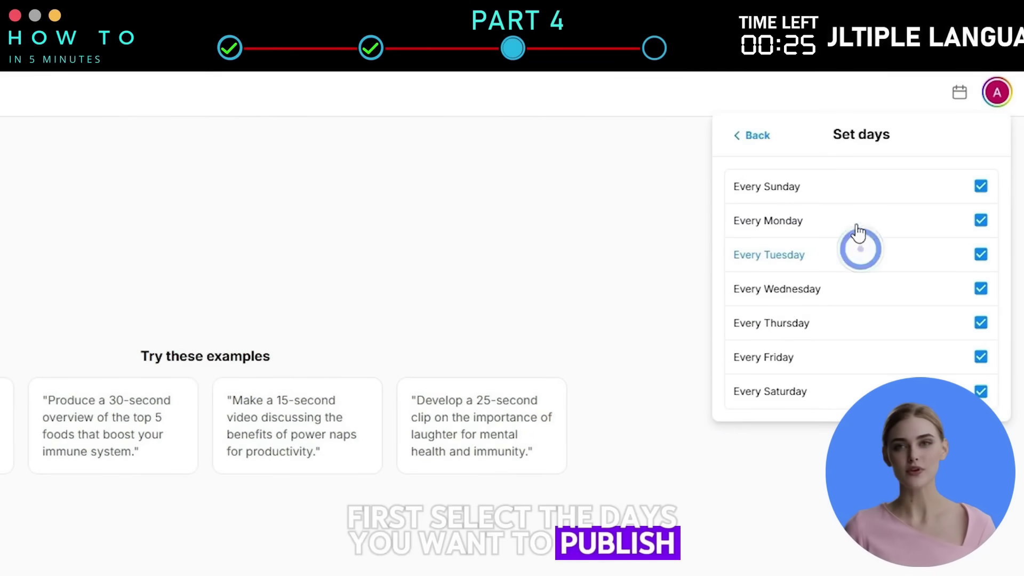
{"action": "left_click", "coordinate": [744, 137]}
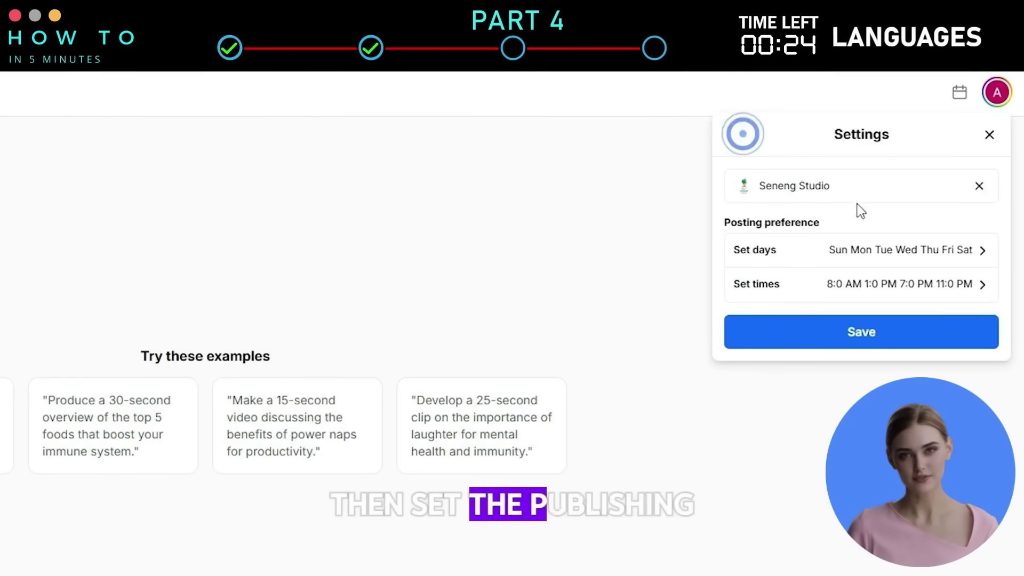
{"action": "left_click", "coordinate": [796, 286]}
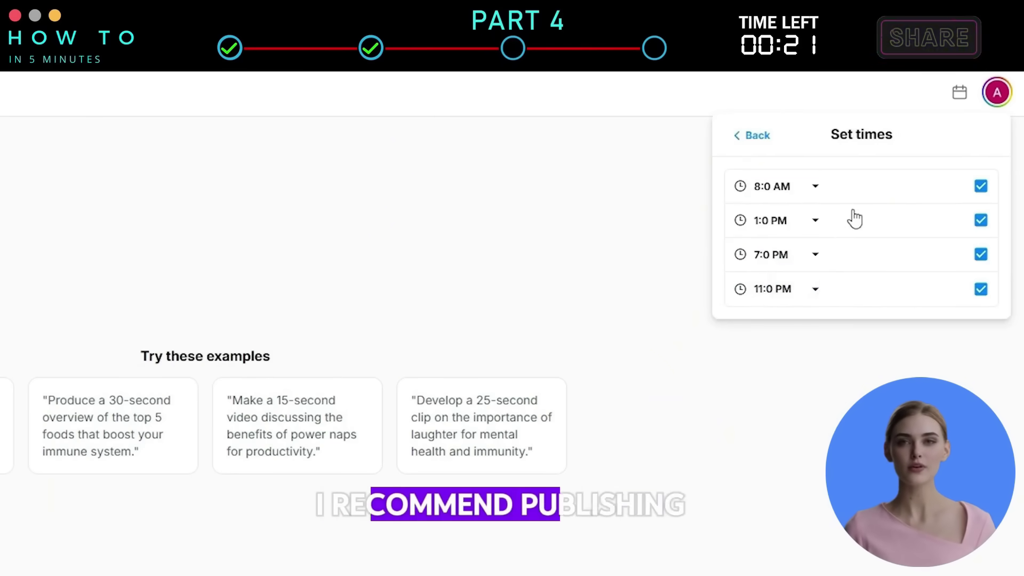
{"action": "left_click", "coordinate": [815, 188]}
{"action": "left_click", "coordinate": [752, 136]}
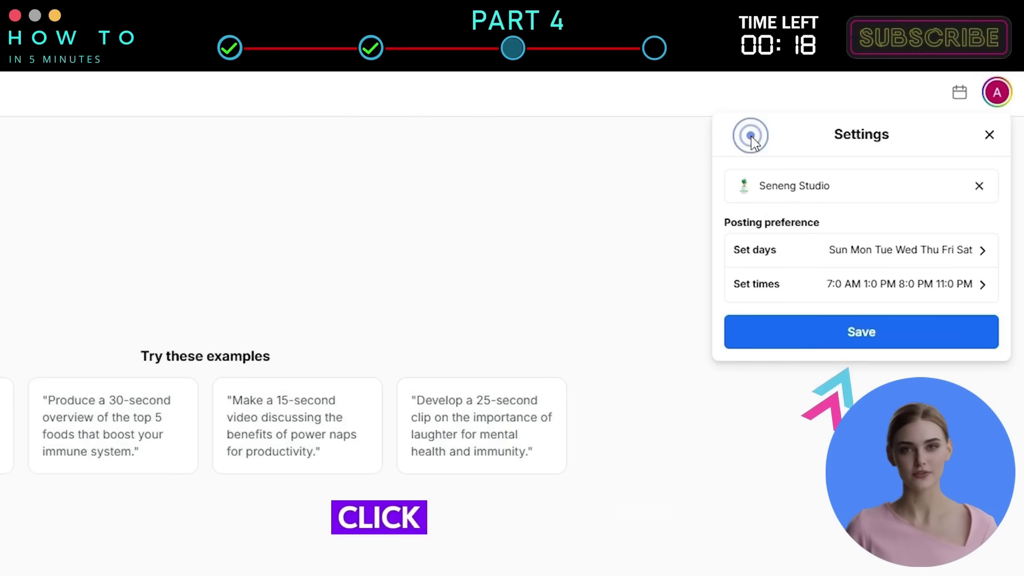
{"action": "left_click", "coordinate": [859, 318]}
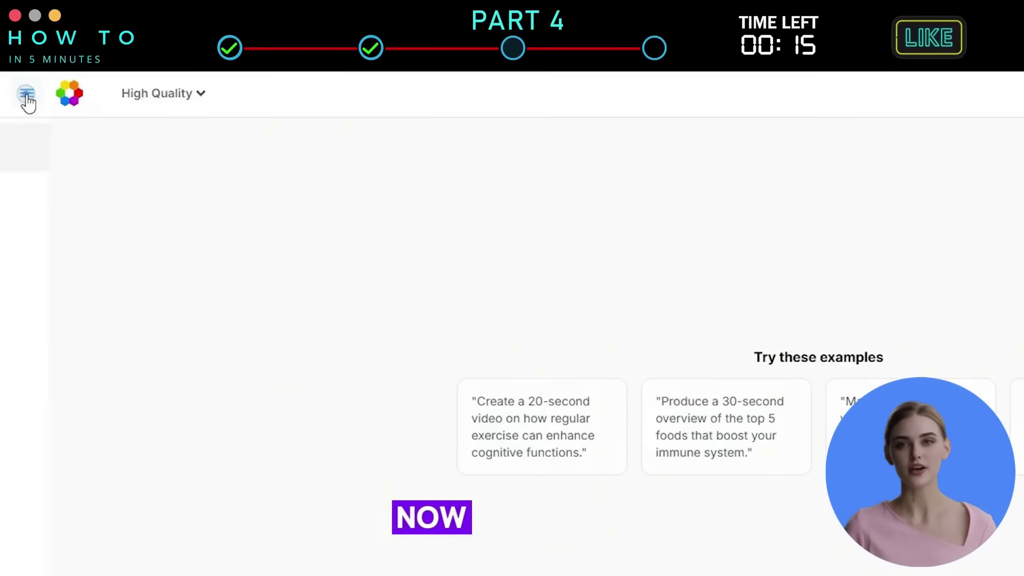
Add the exercise video from History to the calendar and view the scheduled posts.
{"action": "left_click", "coordinate": [26, 93]}
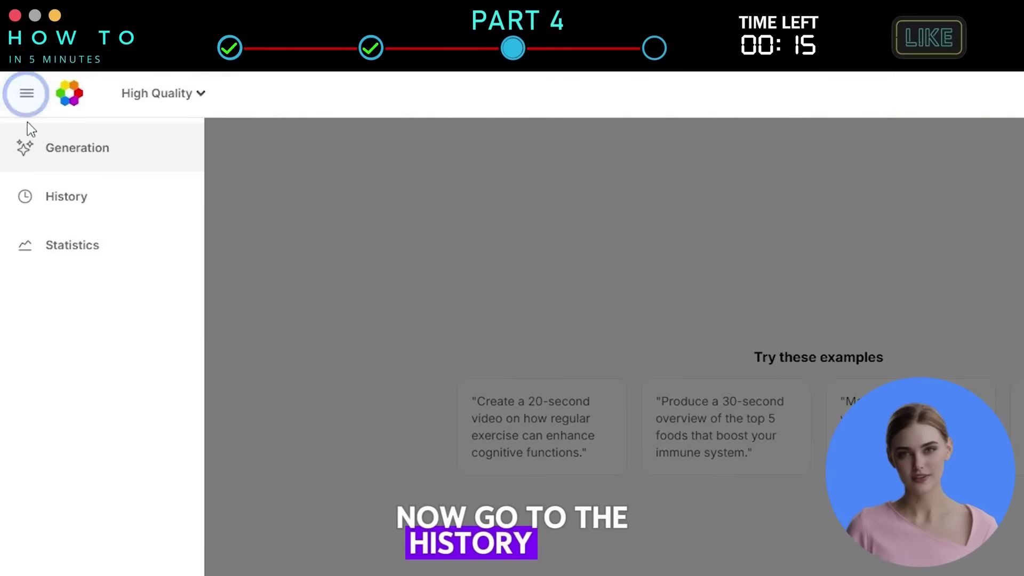
{"action": "left_click", "coordinate": [52, 202]}
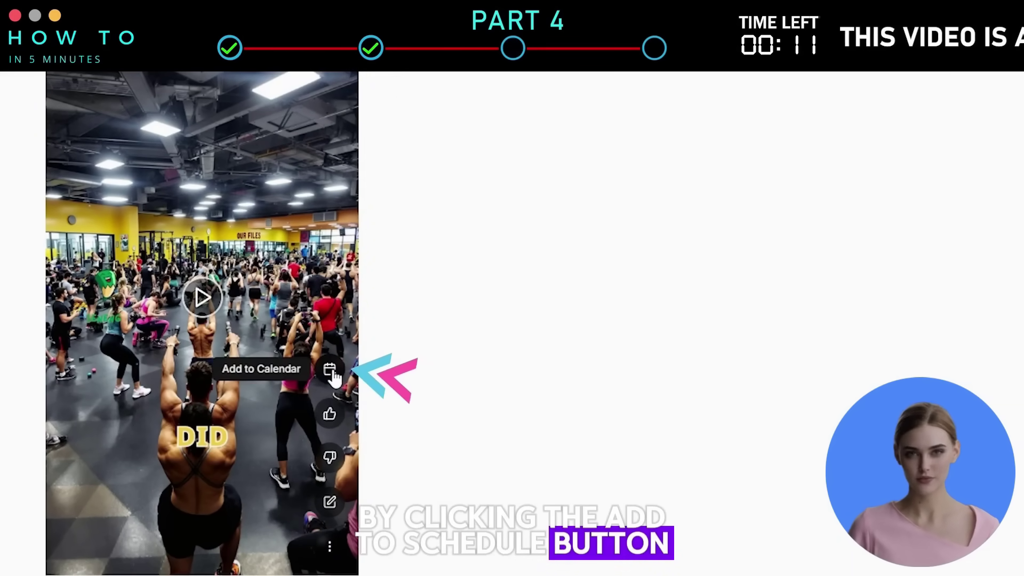
{"action": "left_click", "coordinate": [332, 369]}
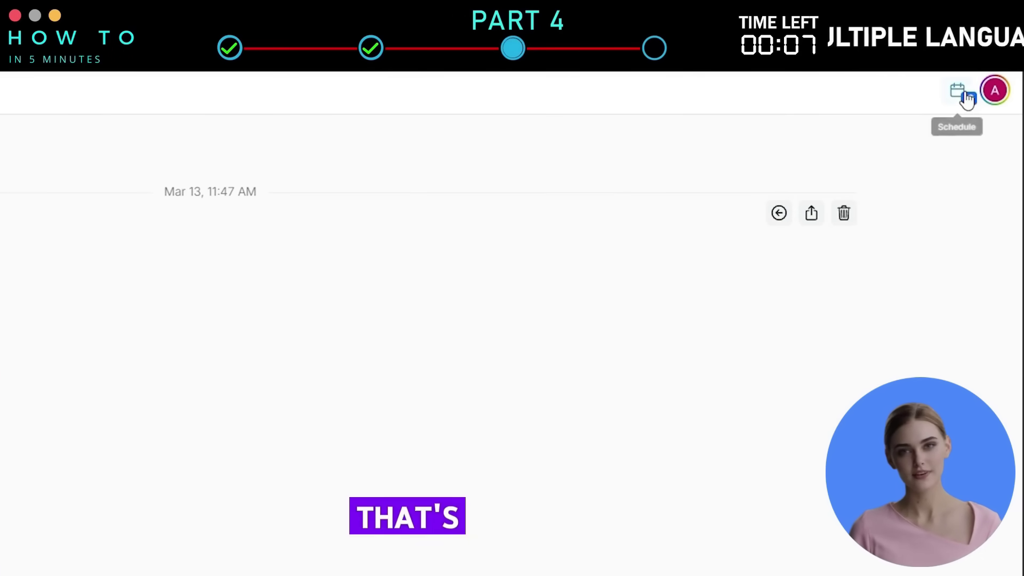
{"action": "left_click", "coordinate": [967, 97]}
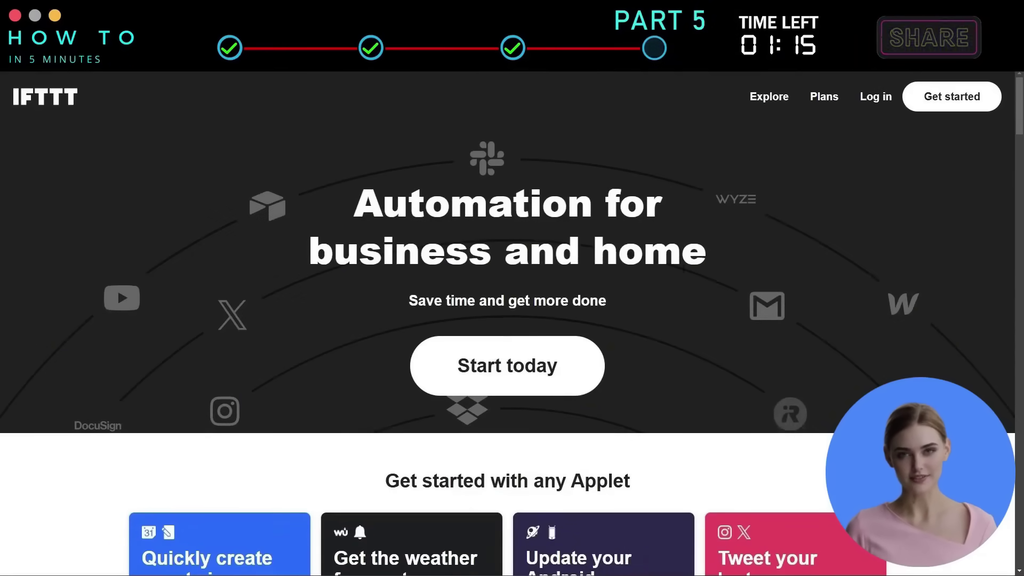
Start a new IFTTT applet with the YouTube trigger 'New public video uploaded by you'.
{"action": "left_click", "coordinate": [940, 113]}
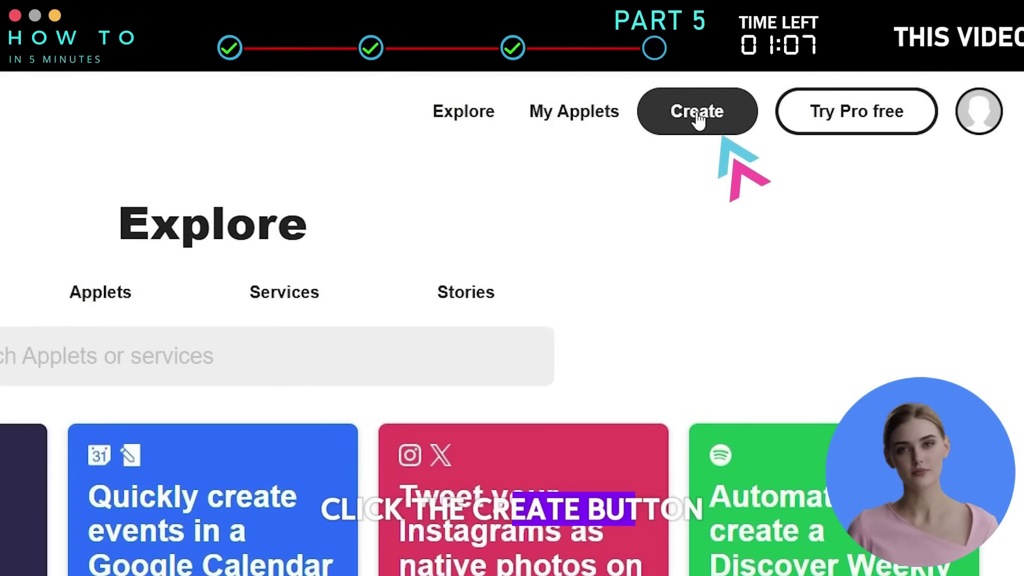
{"action": "left_click", "coordinate": [811, 100]}
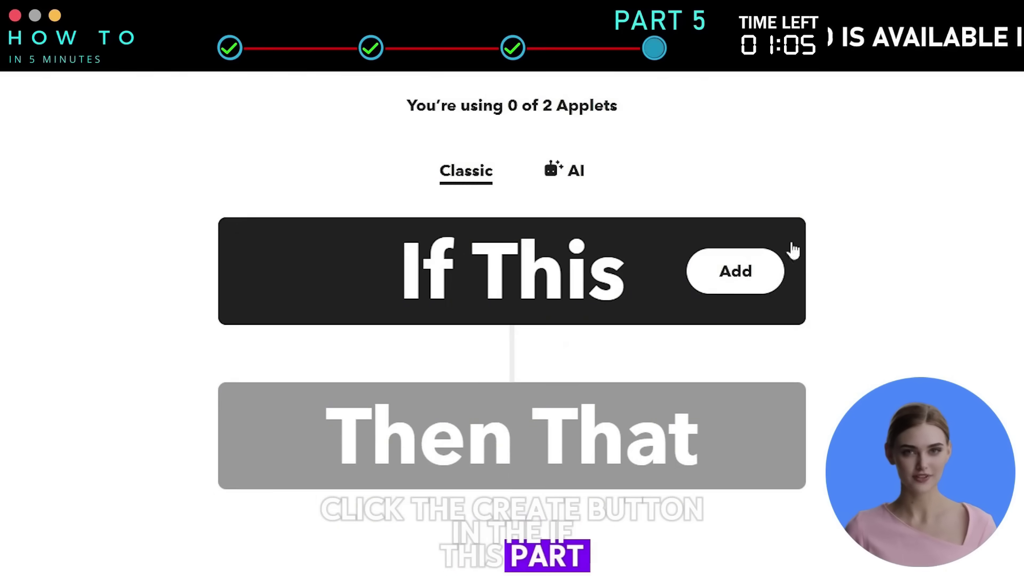
{"action": "left_click", "coordinate": [734, 275]}
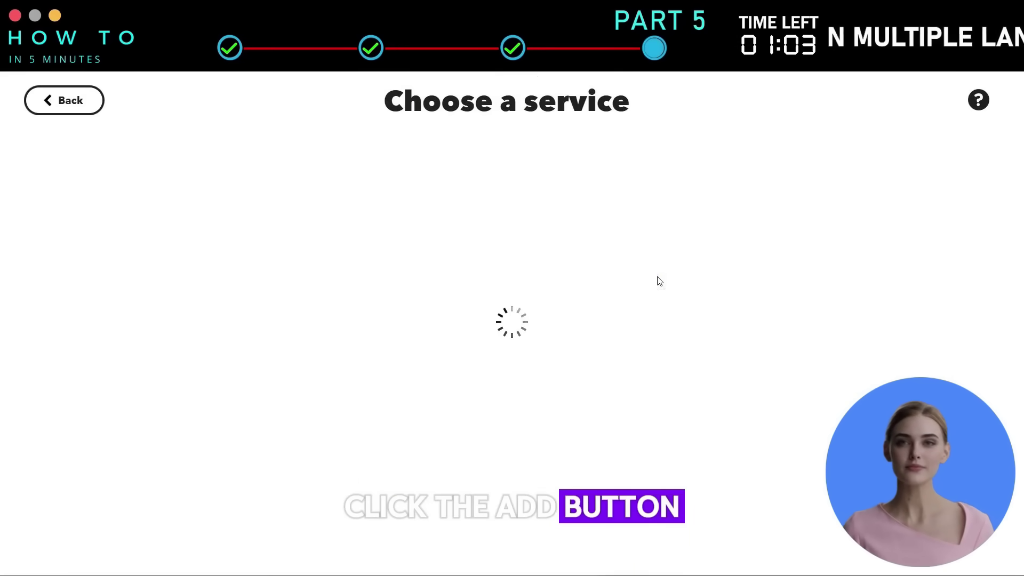
{"action": "left_click", "coordinate": [753, 485]}
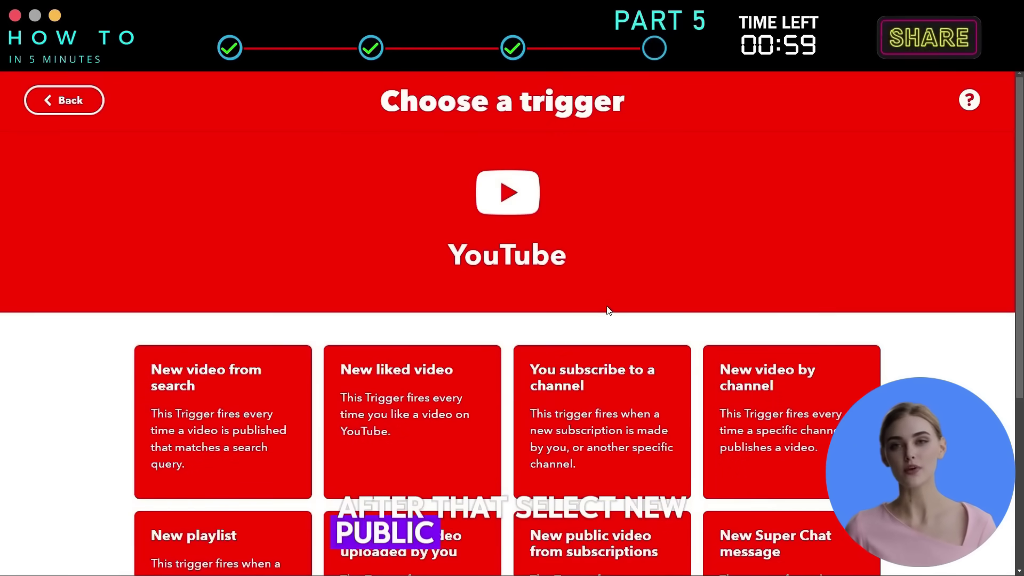
{"action": "scroll", "coordinate": [608, 313], "scroll_direction": "down", "scroll_amount": 2}
{"action": "left_click", "coordinate": [421, 445]}
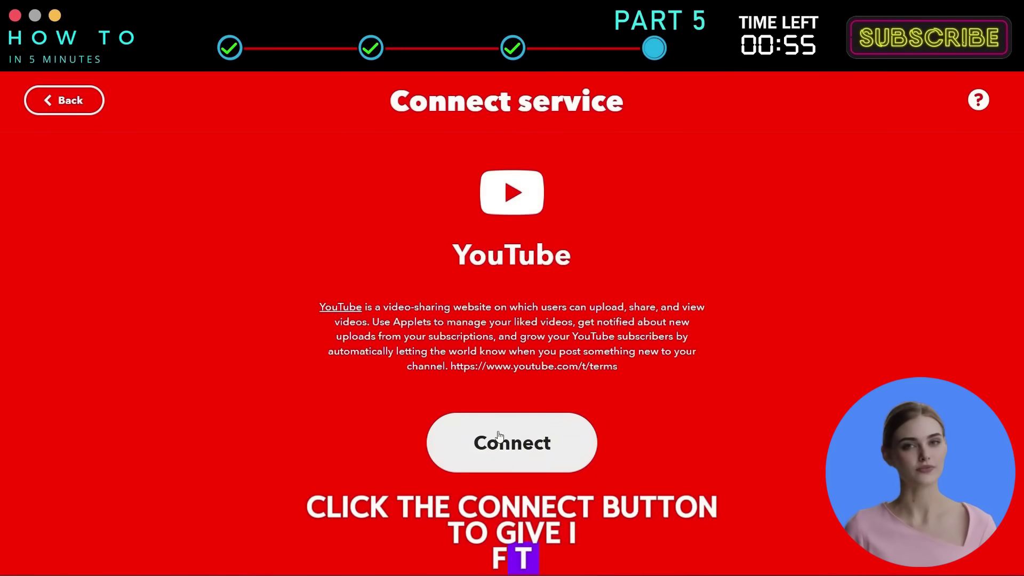
Connect the YouTube Google account to IFTTT and create the trigger.
{"action": "left_click", "coordinate": [508, 448]}
{"action": "left_click", "coordinate": [247, 342]}
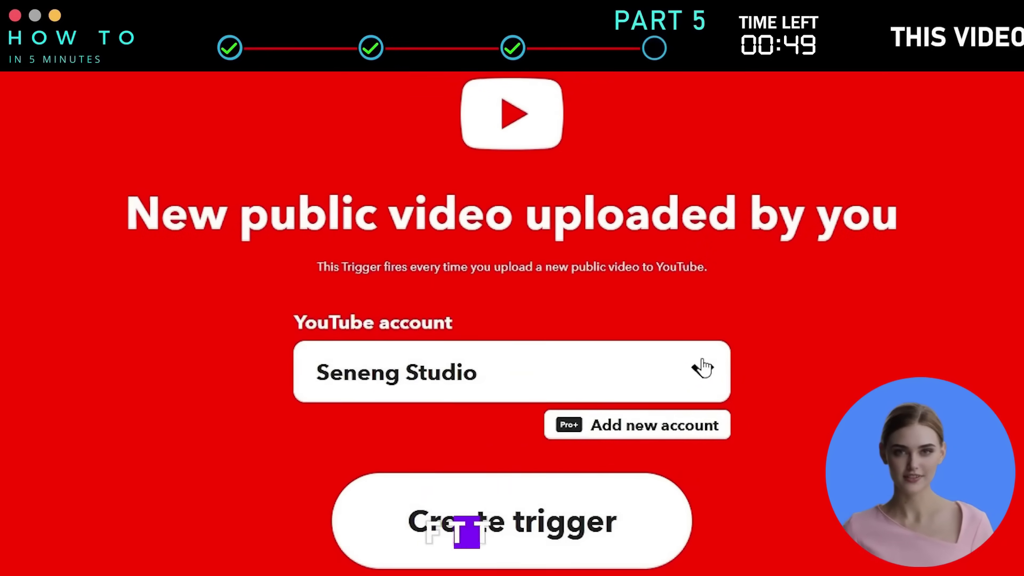
{"action": "scroll", "coordinate": [703, 368], "scroll_direction": "down", "scroll_amount": 3}
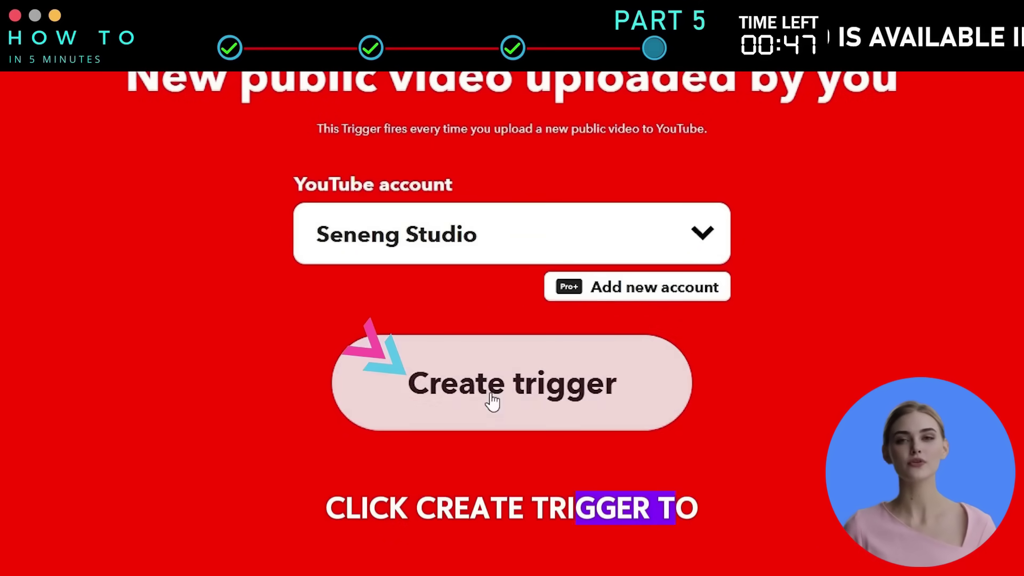
{"action": "left_click", "coordinate": [492, 401]}
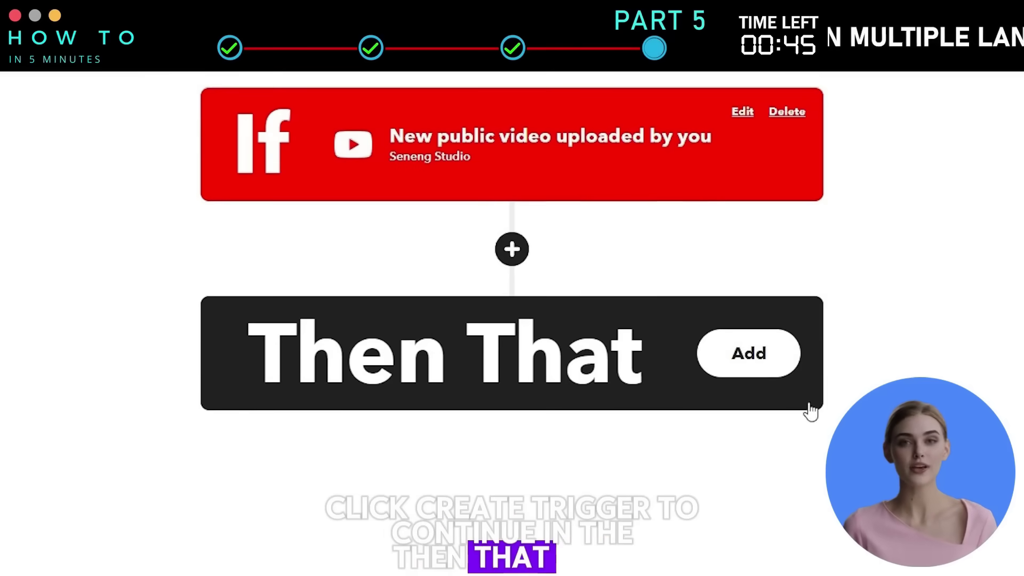
Choose the Facebook Pages 'Create a link post' action and connect the Facebook account.
{"action": "left_click", "coordinate": [745, 358]}
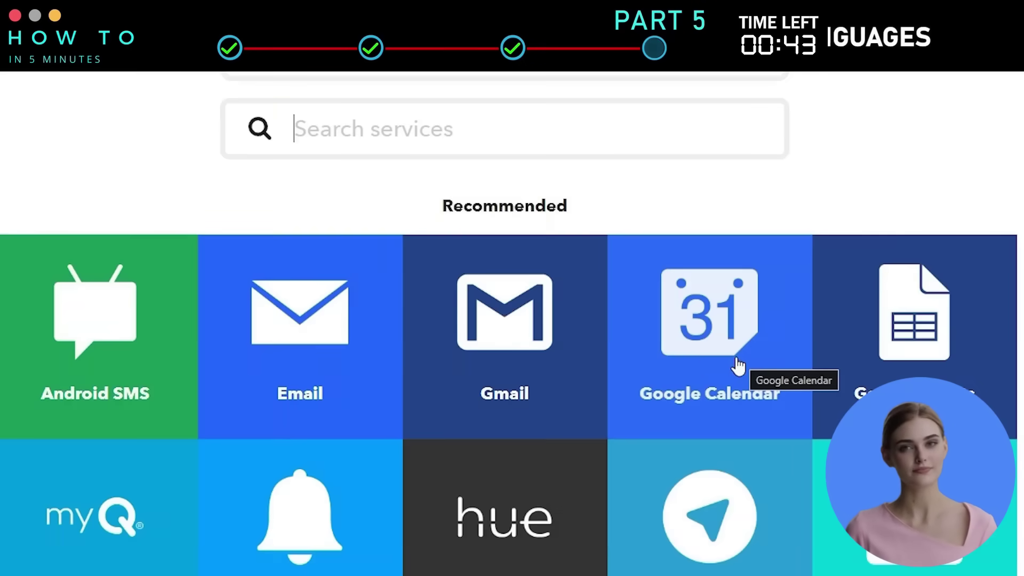
{"action": "scroll", "coordinate": [494, 440], "scroll_direction": "down", "scroll_amount": 6}
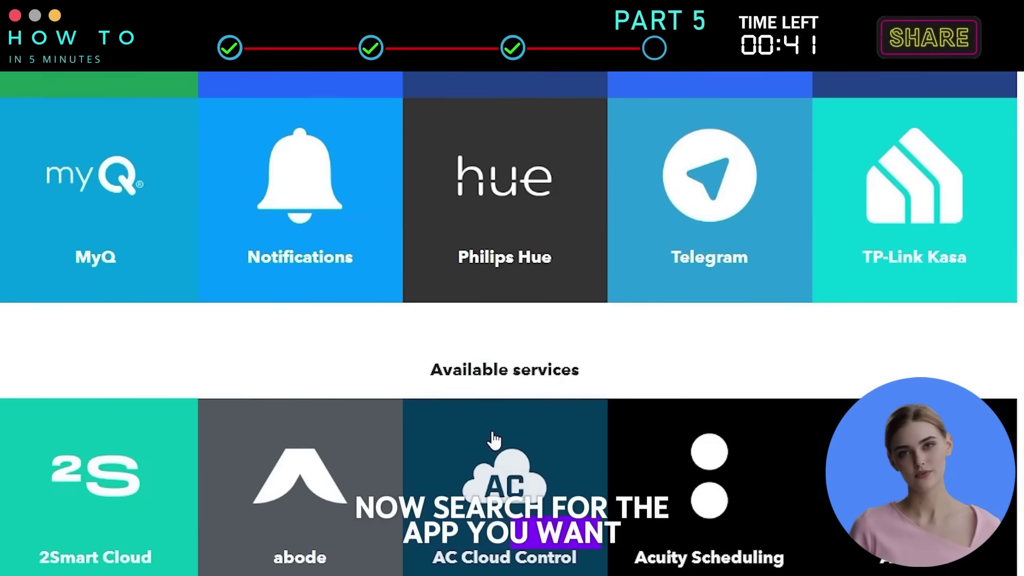
{"action": "scroll", "coordinate": [494, 441], "scroll_direction": "up", "scroll_amount": 7}
{"action": "left_click", "coordinate": [423, 142]}
{"action": "type", "text": "face"}
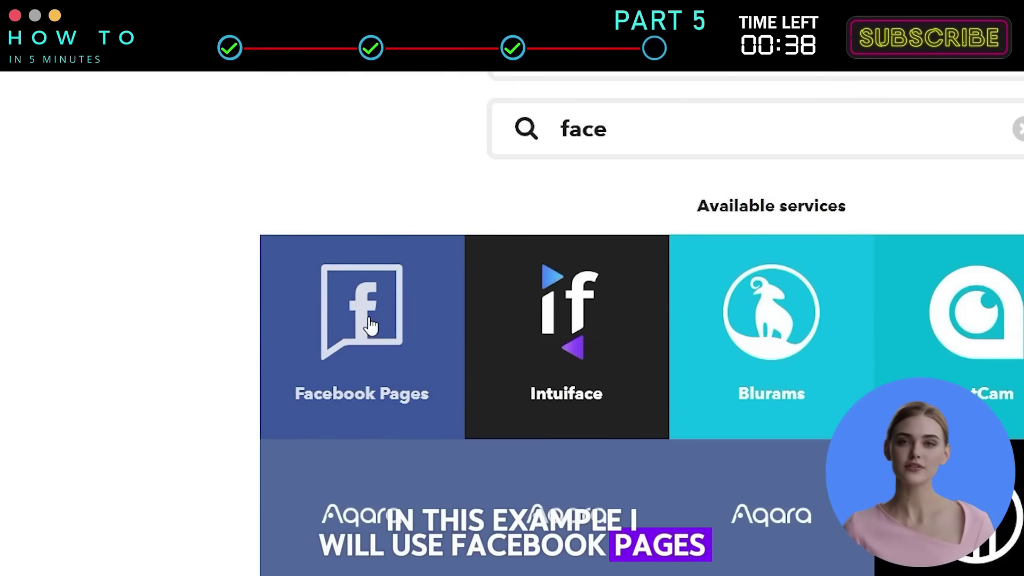
{"action": "left_click", "coordinate": [96, 325]}
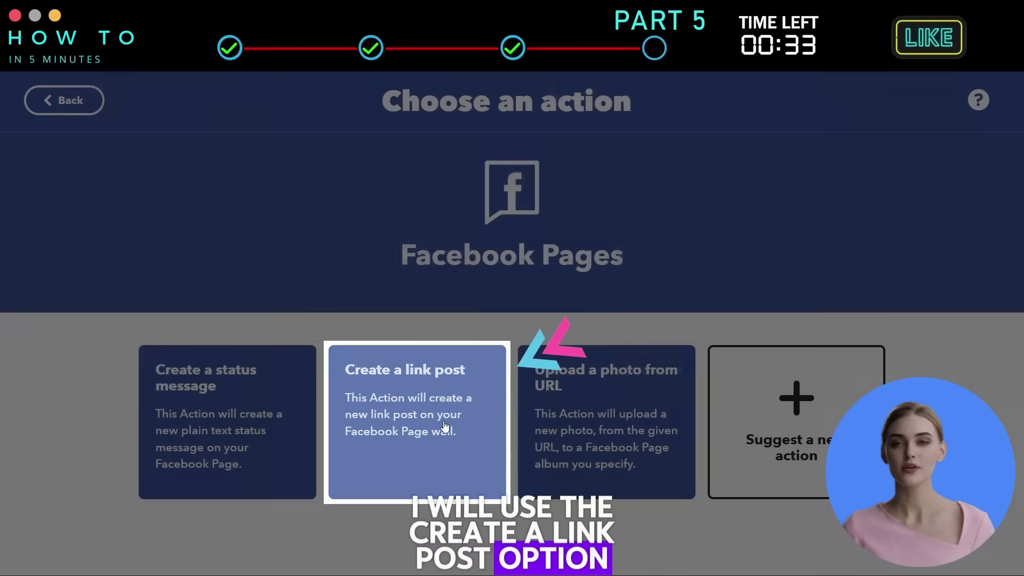
{"action": "left_click", "coordinate": [444, 424]}
{"action": "left_click", "coordinate": [506, 431]}
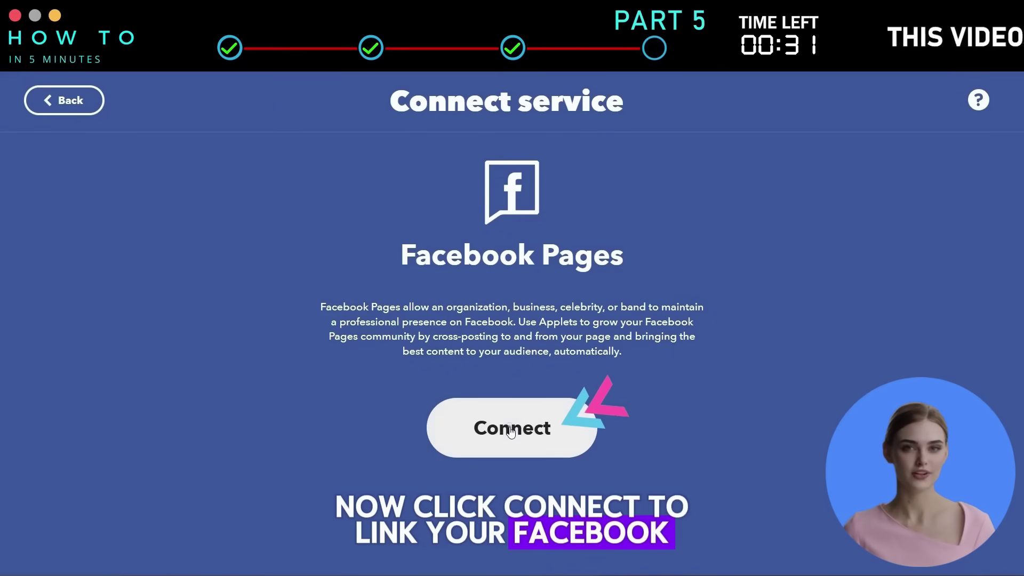
{"action": "left_click", "coordinate": [191, 406]}
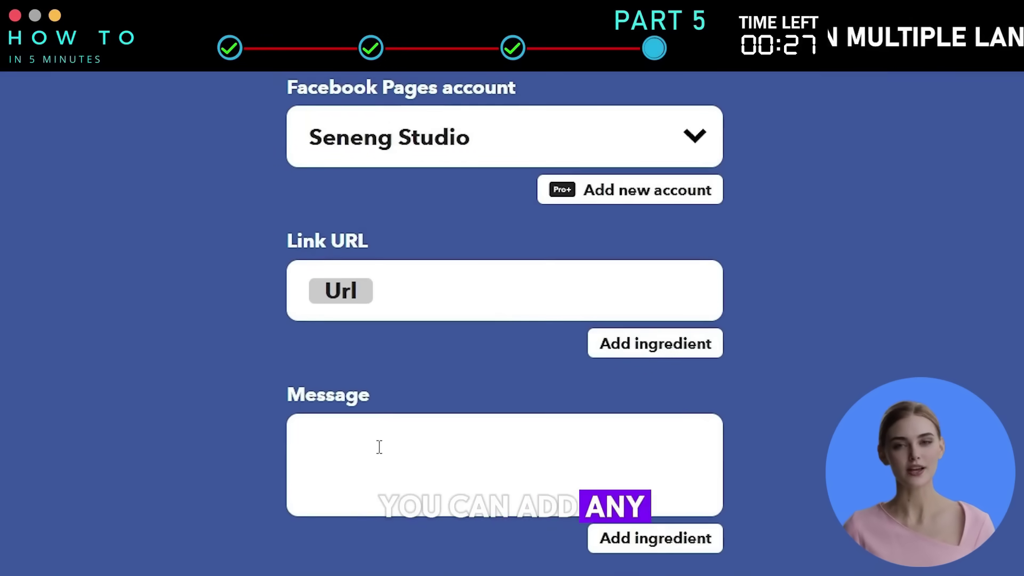
Set the message to 'Watch our new video!' plus the Title ingredient, create the action, and continue.
{"action": "left_click", "coordinate": [387, 446]}
{"action": "type", "text": "Watch our new video!"}
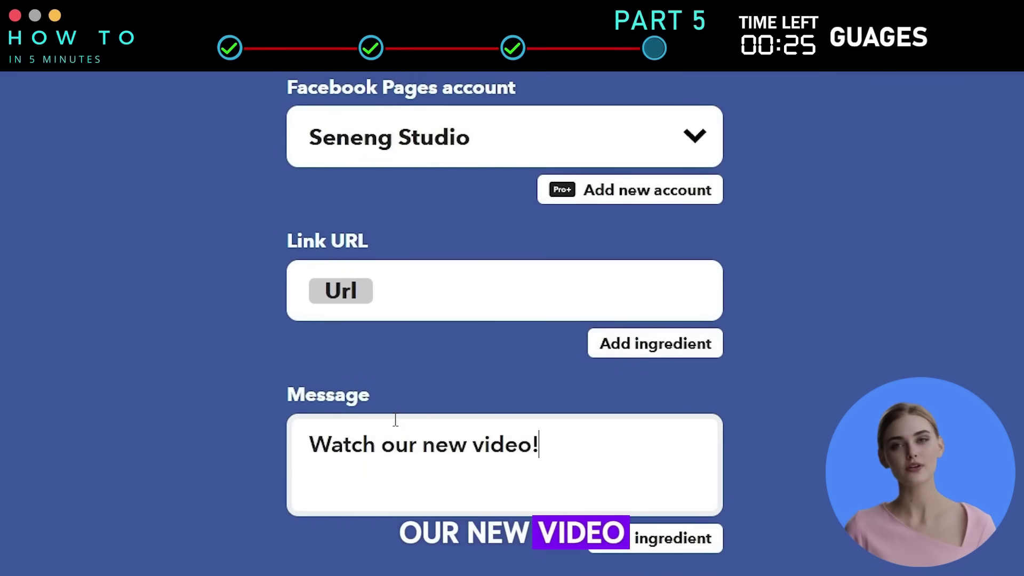
{"action": "scroll", "coordinate": [768, 453], "scroll_direction": "down", "scroll_amount": 3}
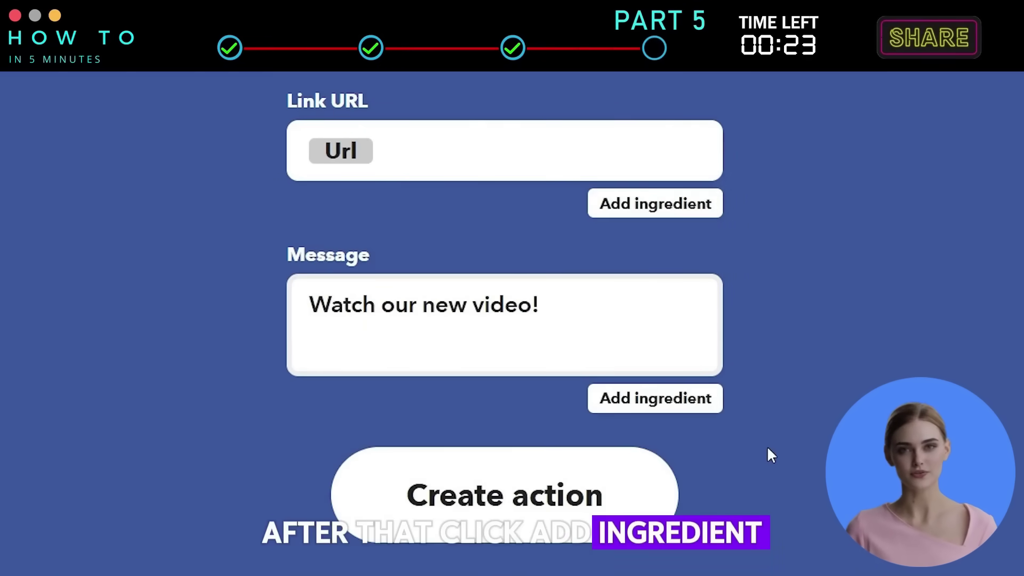
{"action": "left_click", "coordinate": [684, 404]}
{"action": "scroll", "coordinate": [777, 402], "scroll_direction": "down", "scroll_amount": 2}
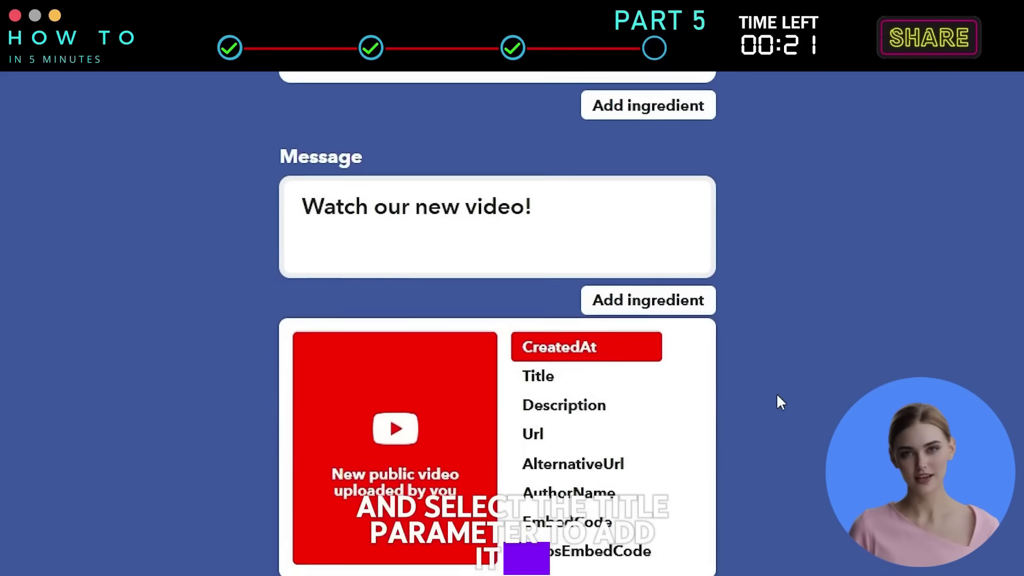
{"action": "left_click", "coordinate": [533, 373]}
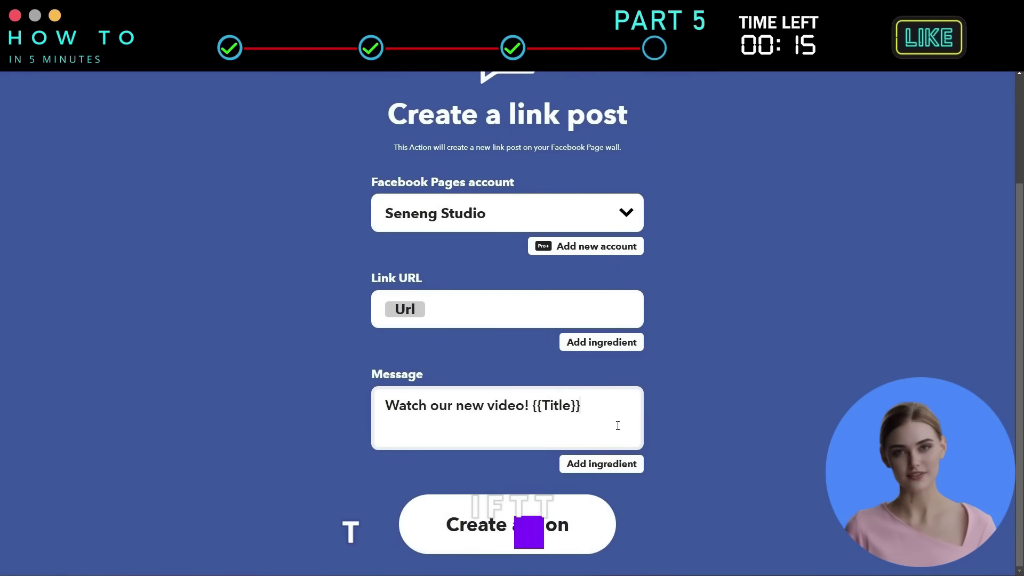
{"action": "left_click", "coordinate": [668, 422]}
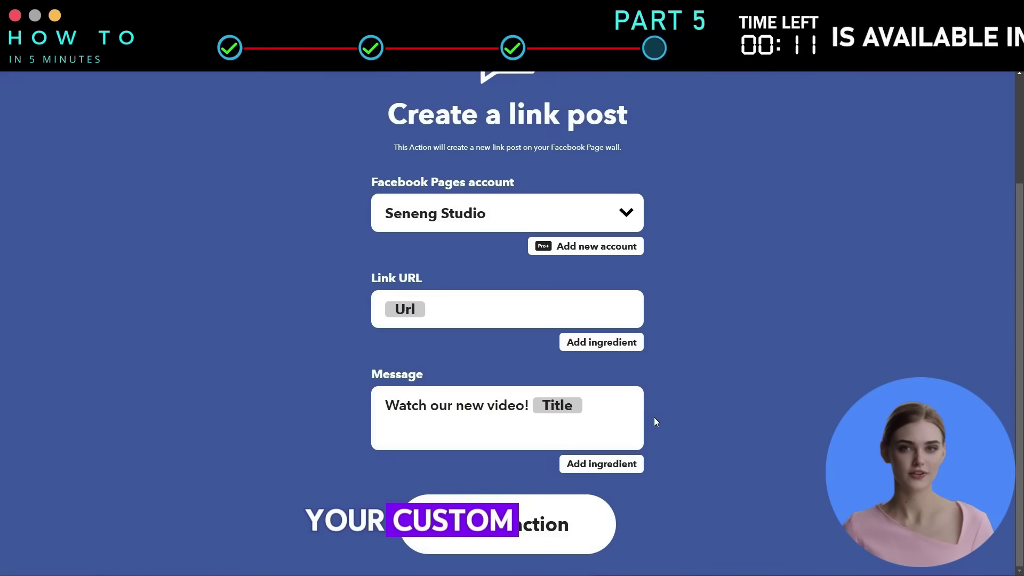
{"action": "left_click", "coordinate": [501, 525]}
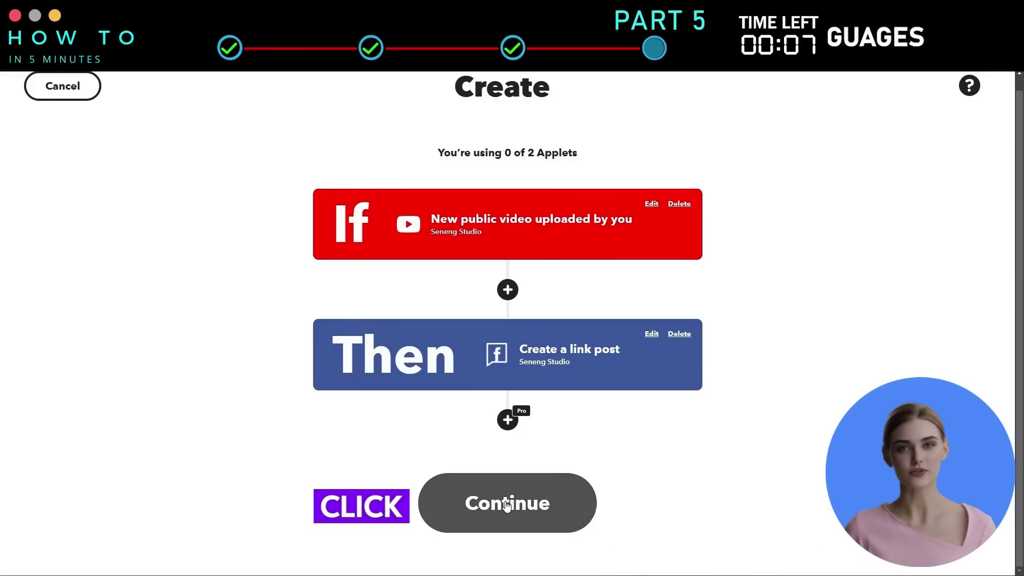
{"action": "left_click", "coordinate": [507, 505]}
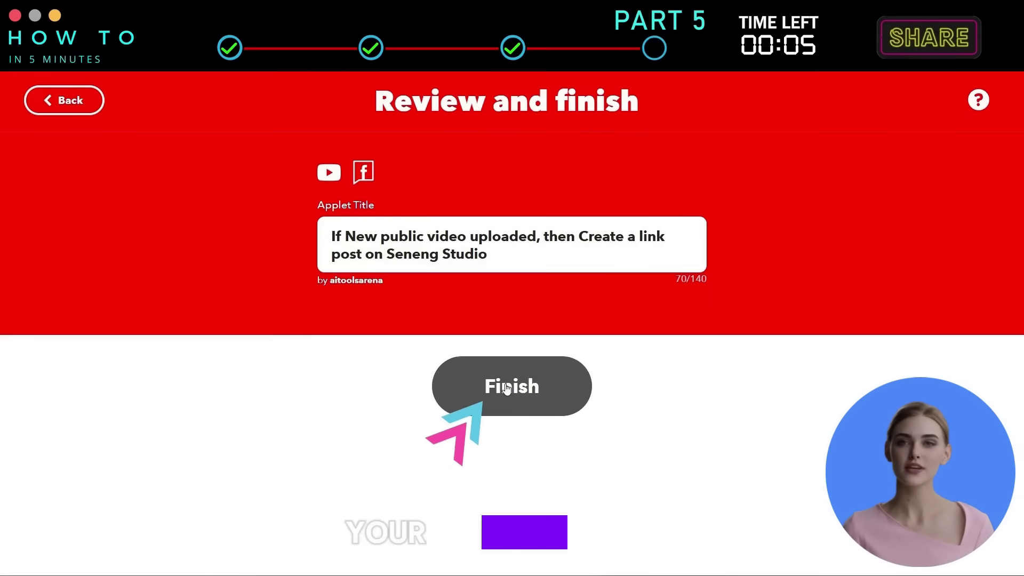